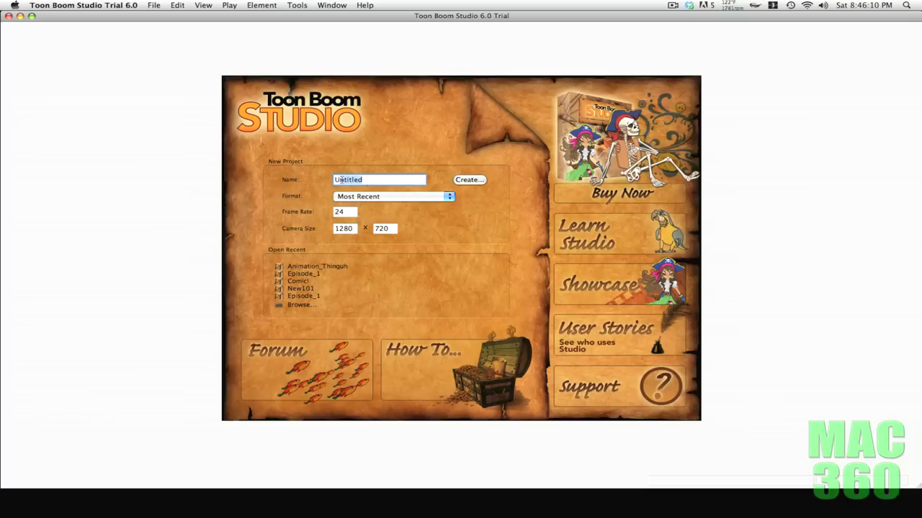
Name the new project Tutorial.
text(Tuto)
text(riak =)
key(BackSpace)
key(BackSpace)
key(BackSpace)
text(l)
key(Tab)
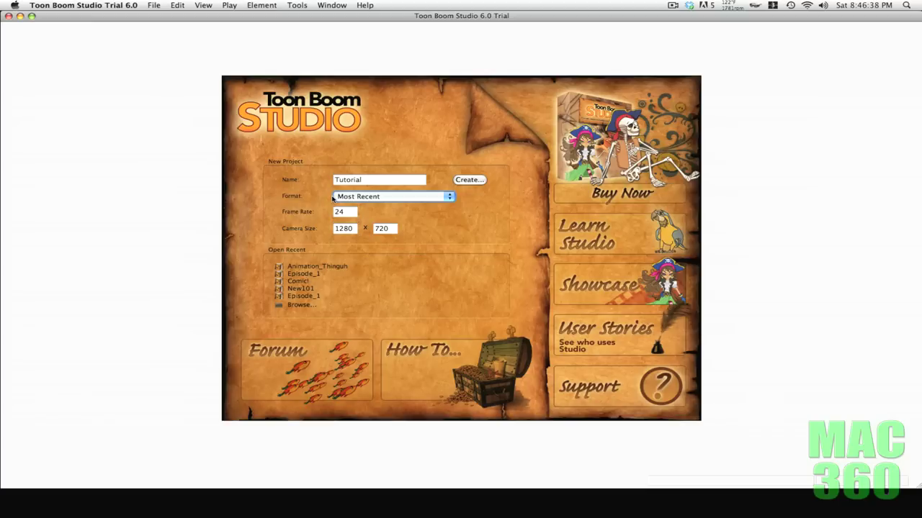
Choose the HDTV 720 24p format for the new project and create it.
click(352, 199)
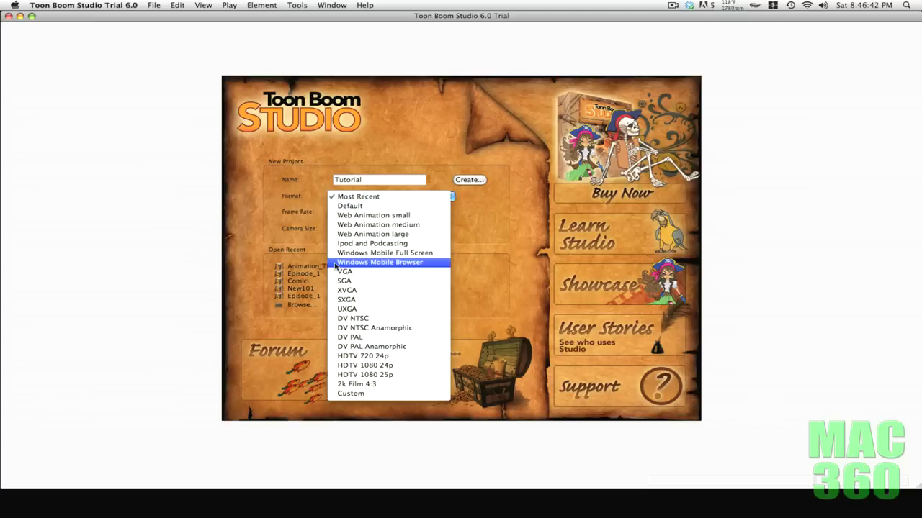
click(375, 357)
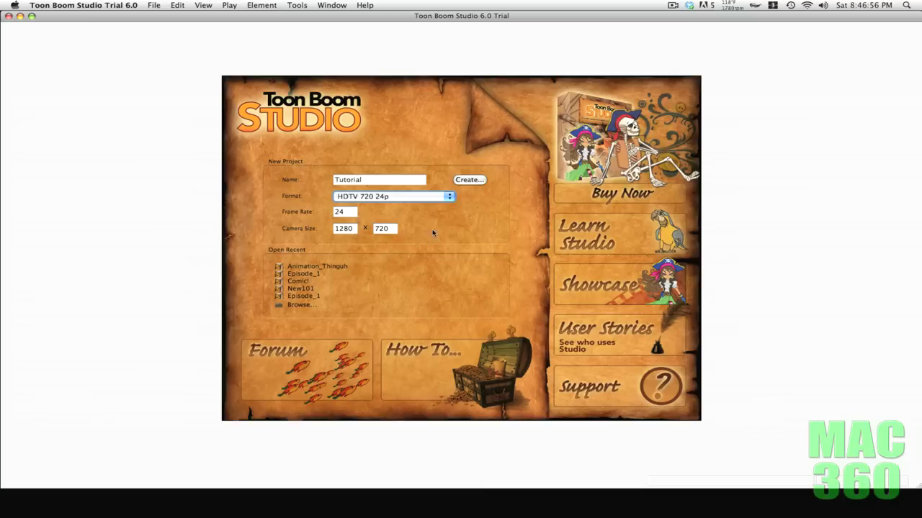
click(471, 180)
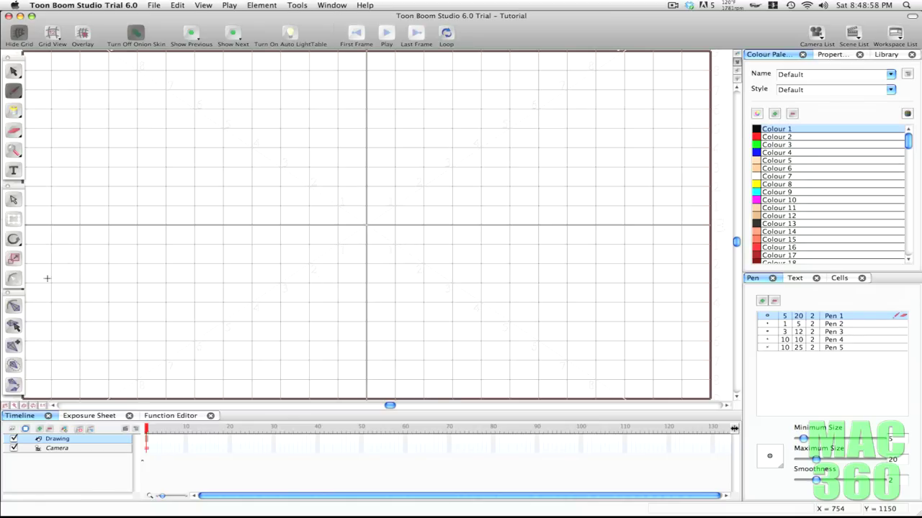
Detach the lowest tool palette, the one with the bone tools, from the docked tools and close it.
drag(13, 294, 141, 250)
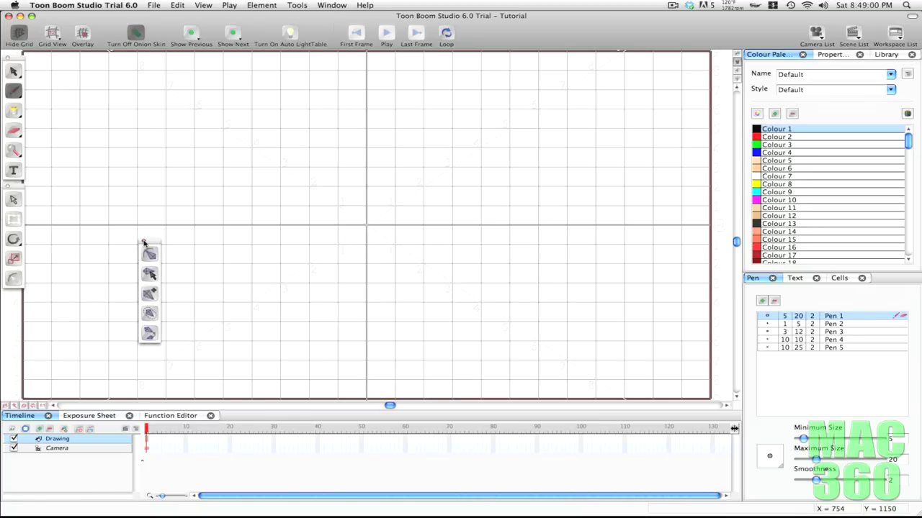
click(144, 245)
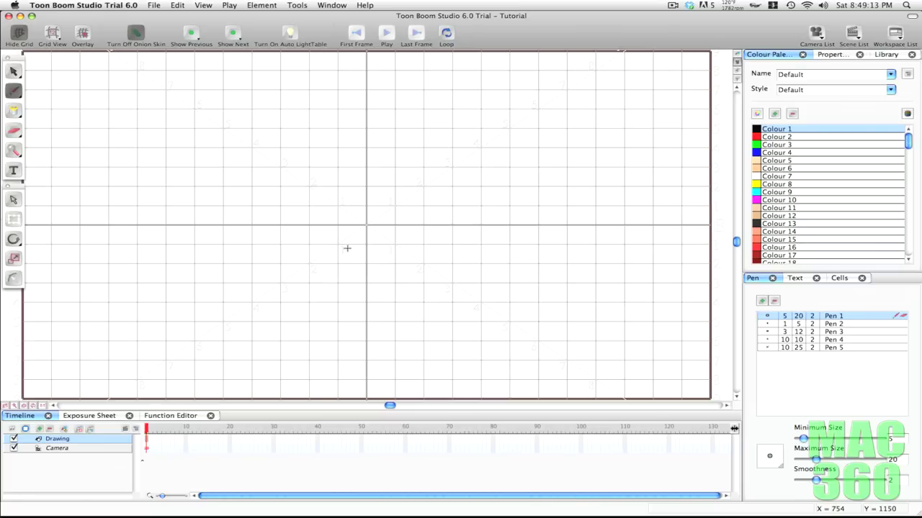
Go through the drawing tools, the Select tool's variants and the scene transform tool, ending with the Select tool active.
click(13, 73)
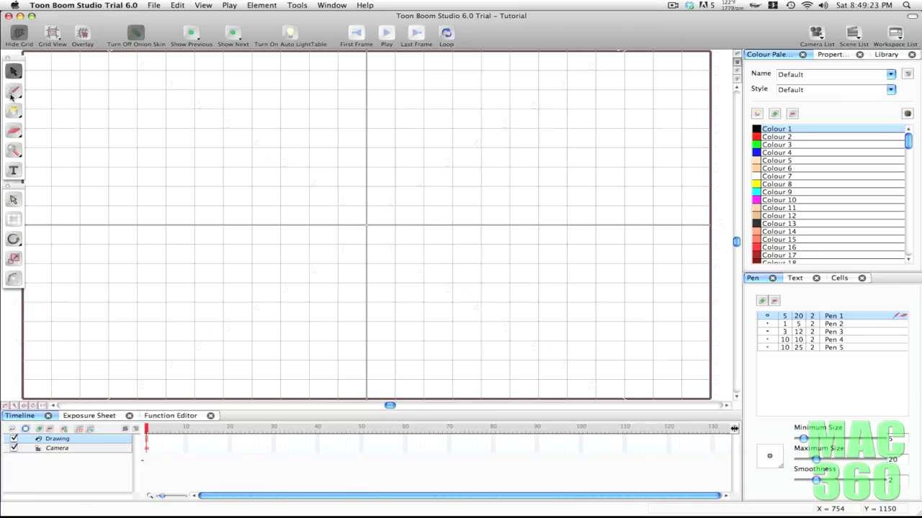
click(13, 90)
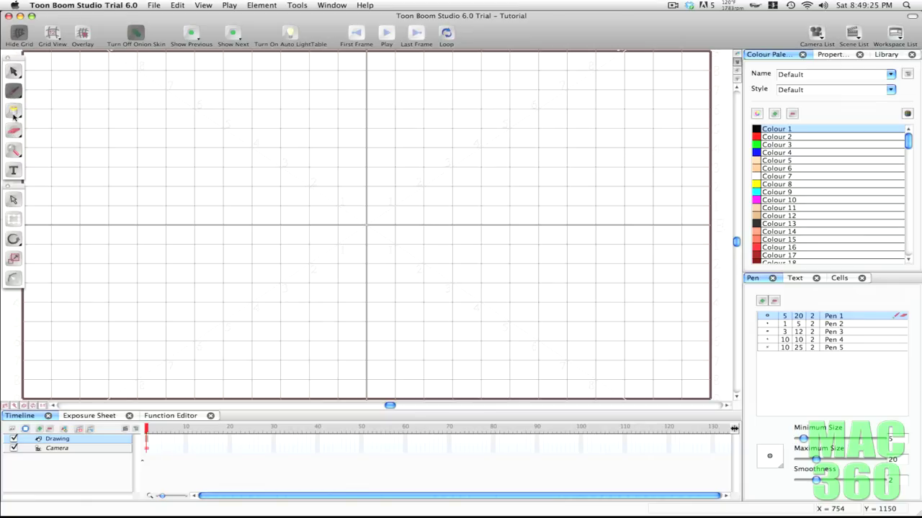
click(14, 114)
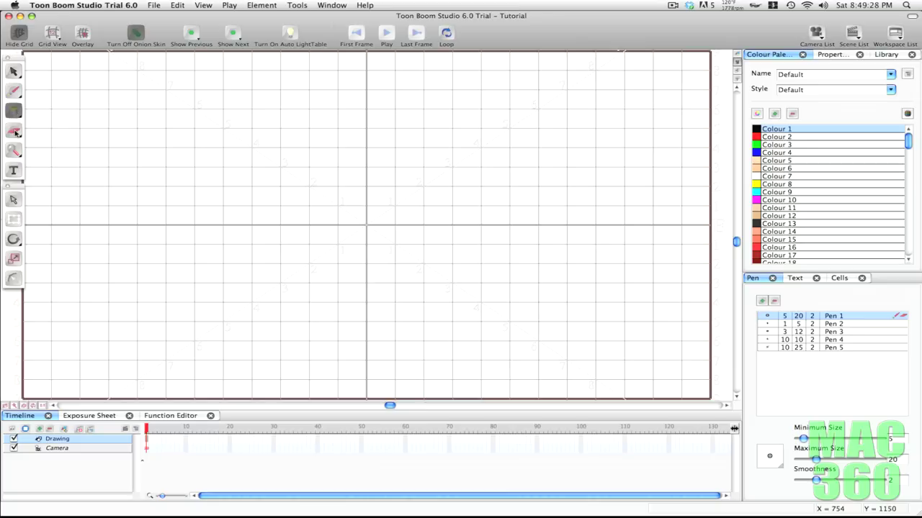
click(15, 131)
click(14, 150)
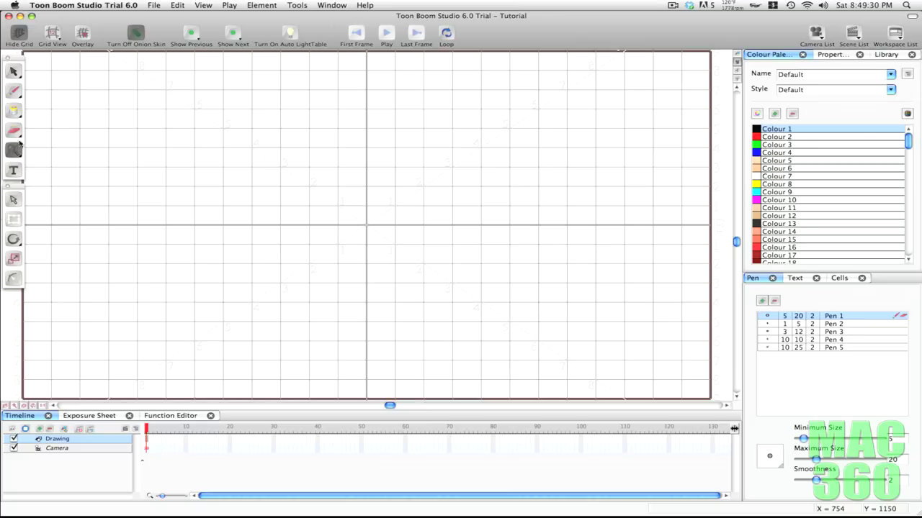
click(12, 172)
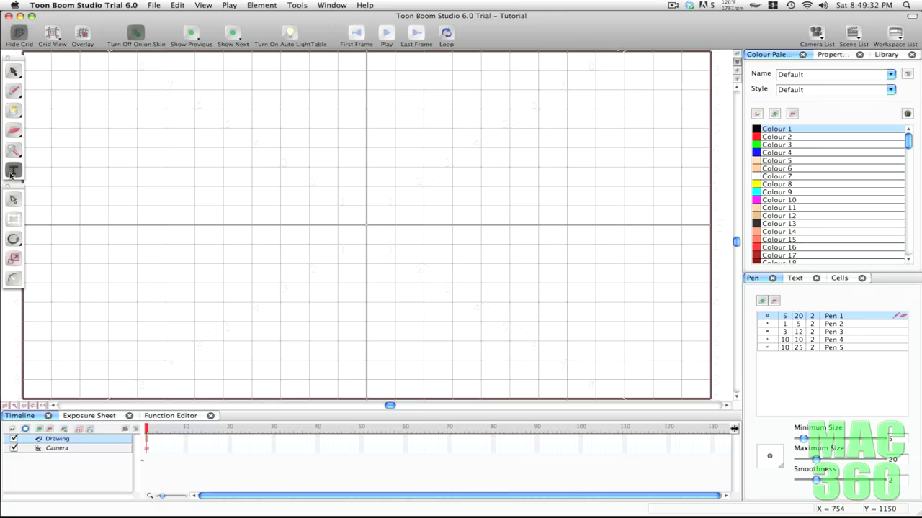
click(19, 77)
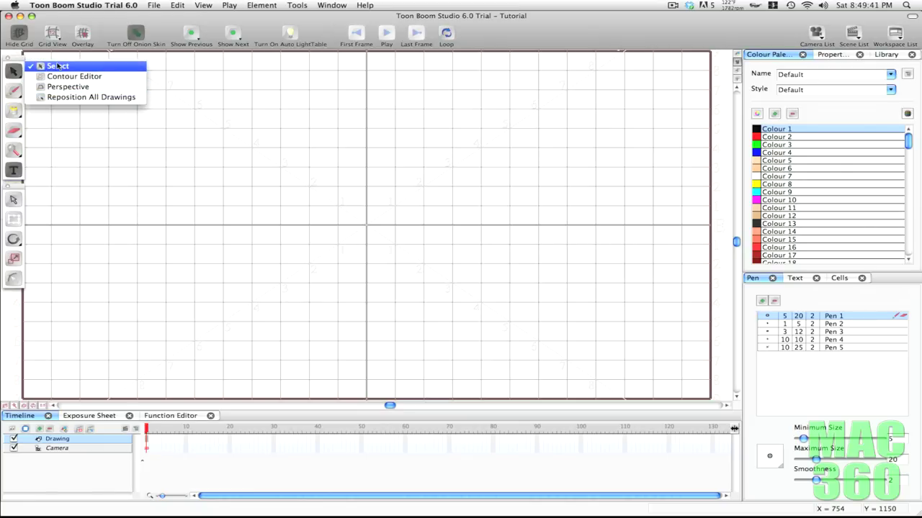
click(58, 66)
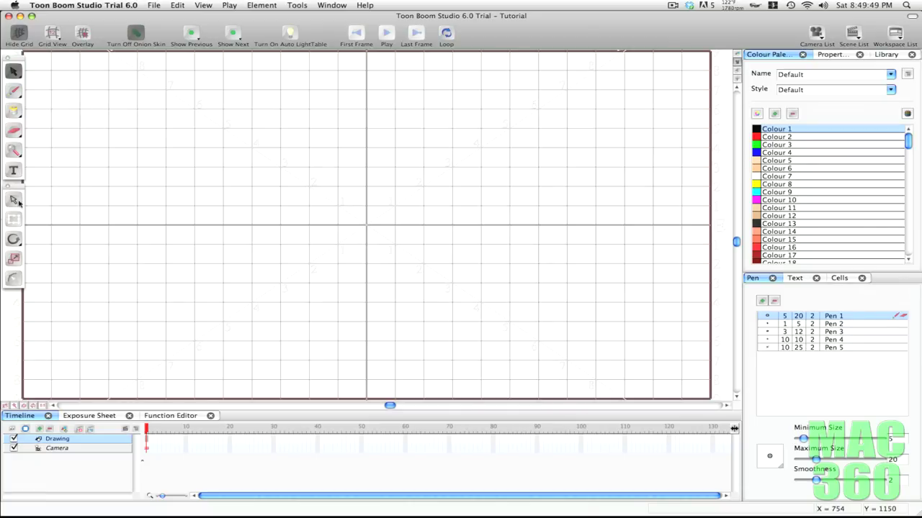
click(14, 200)
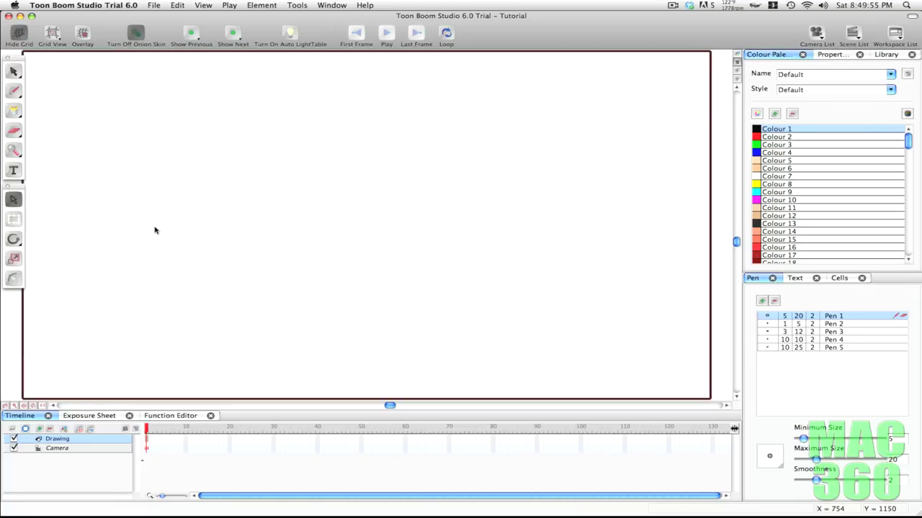
click(13, 72)
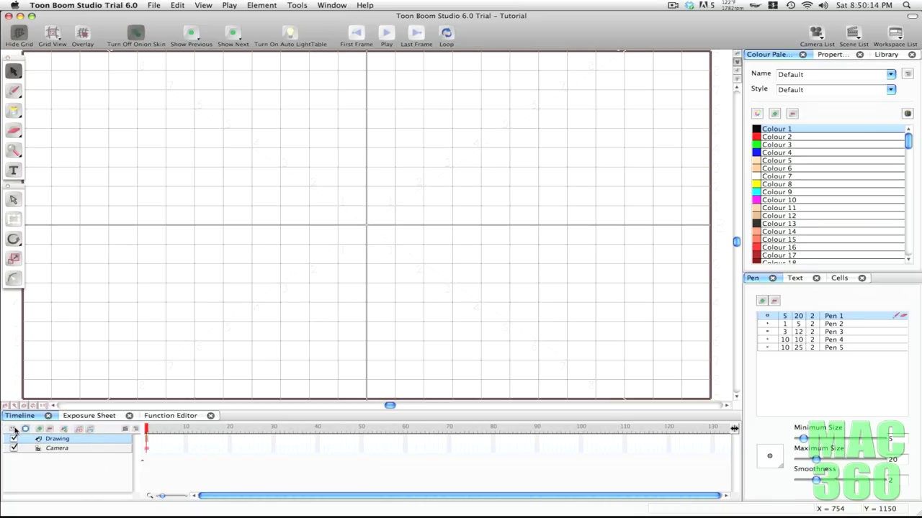
Examine the element types offered for new timeline elements and close the New Elements dialog without adding one.
click(13, 430)
click(13, 430)
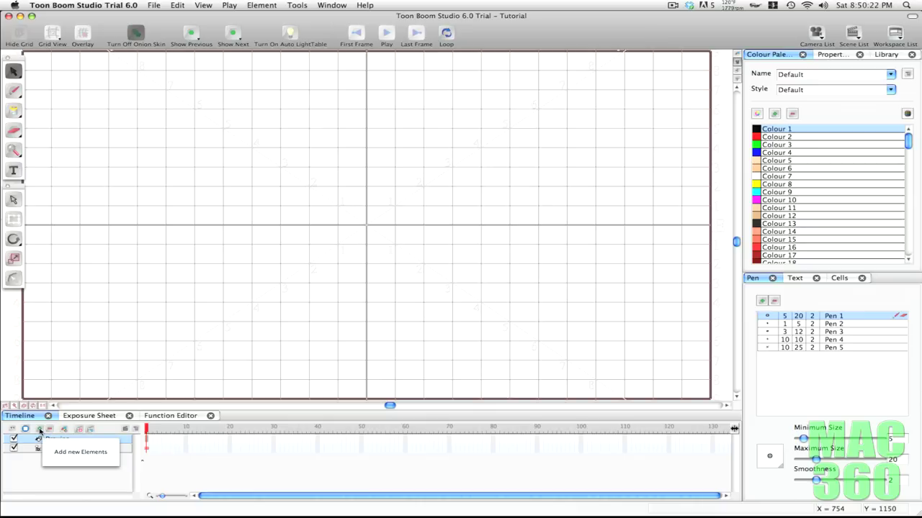
click(39, 430)
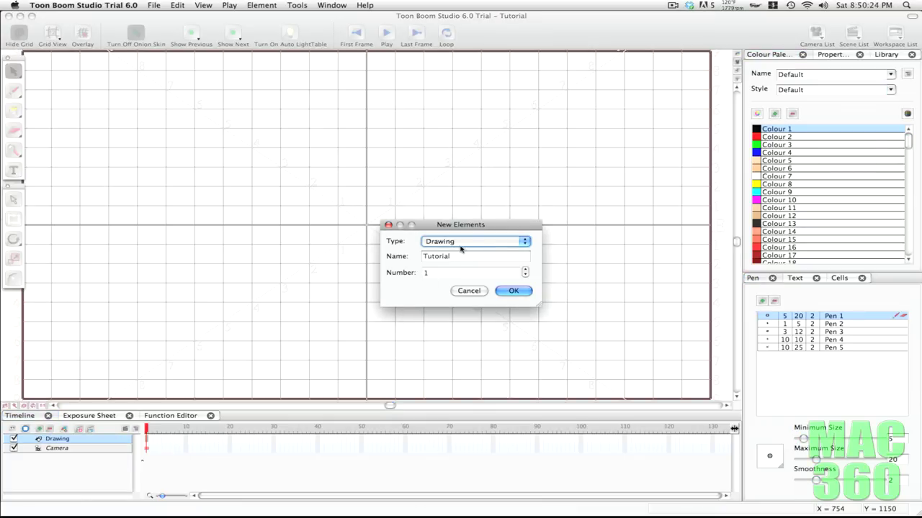
click(461, 243)
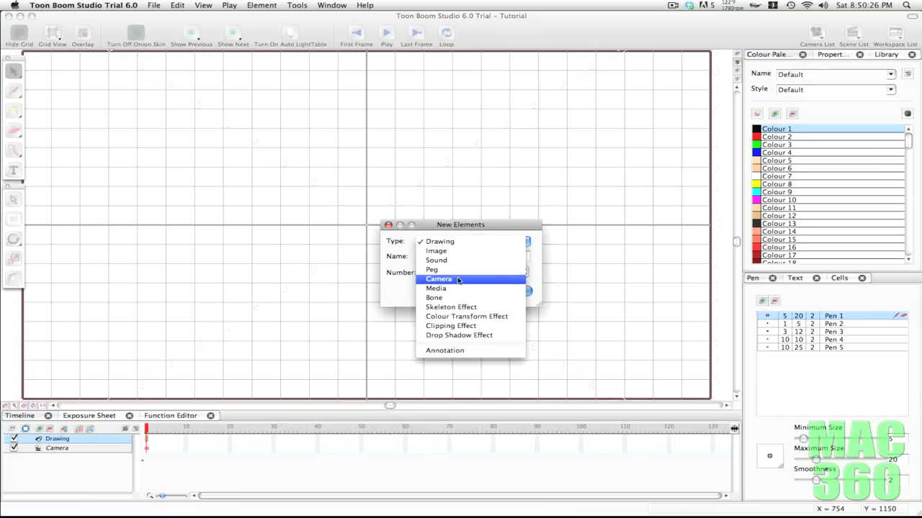
click(400, 282)
click(508, 292)
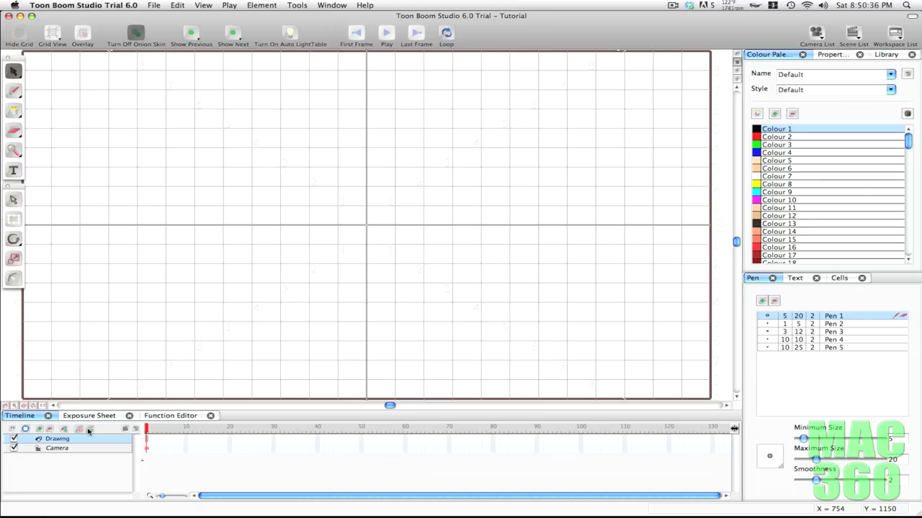
Review the timeline's scene list and the commands available for the Drawing element.
click(125, 430)
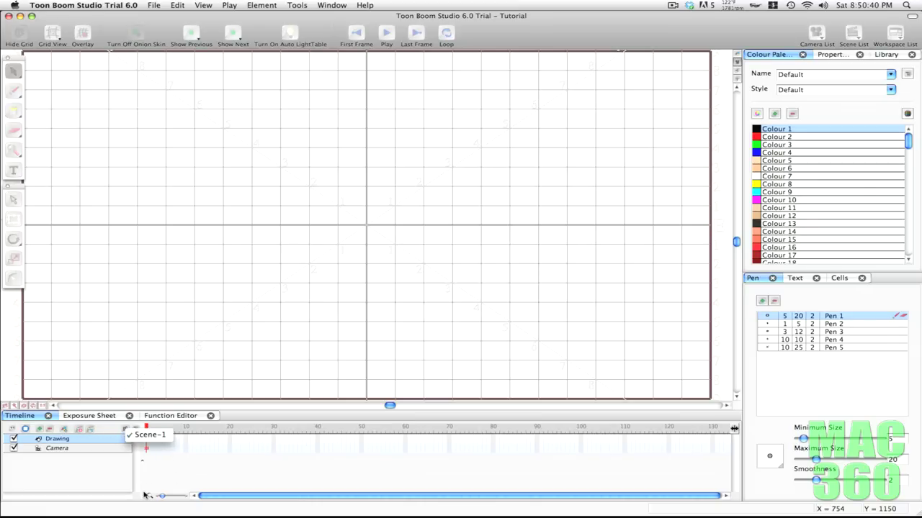
click(139, 431)
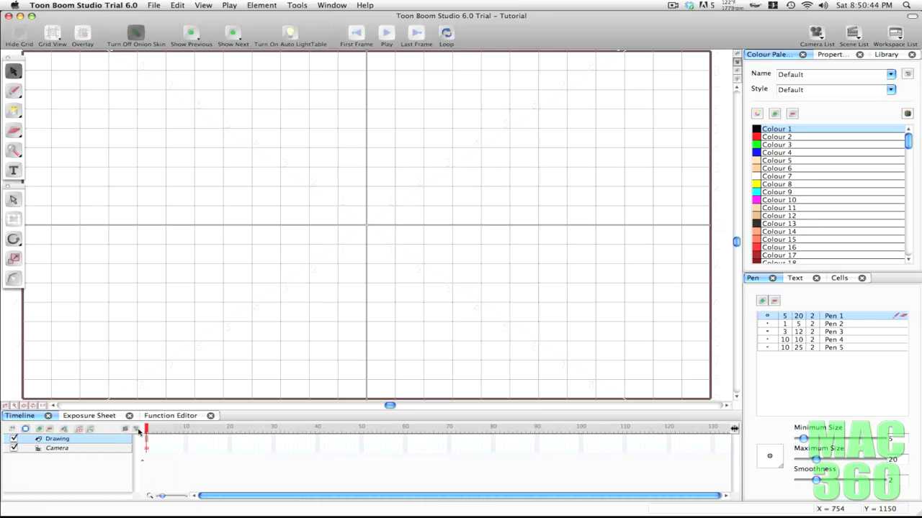
click(137, 430)
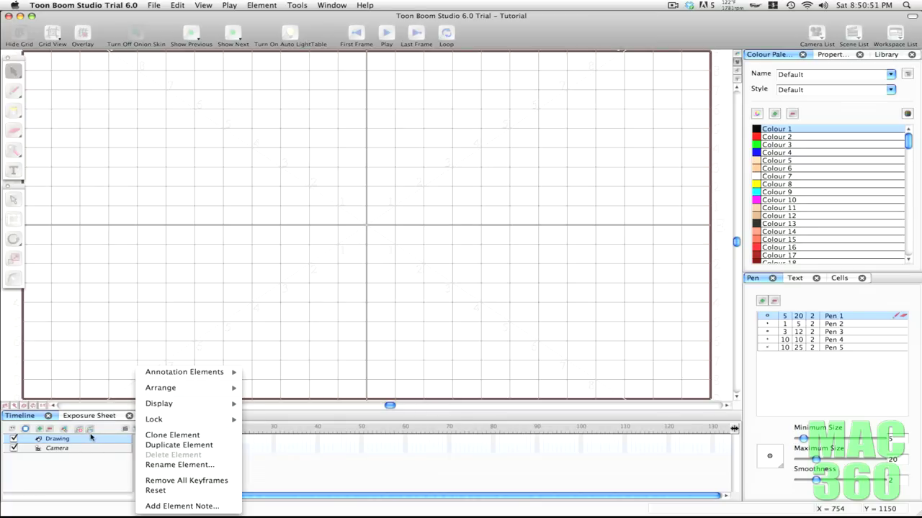
click(73, 466)
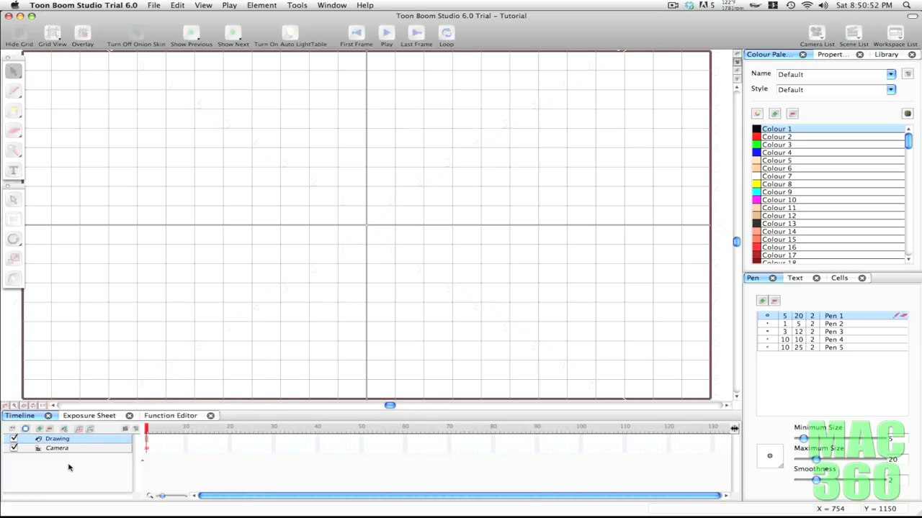
Look over the Exposure Sheet and the enlarged Function Editor with its function types, and return to the Timeline.
click(81, 417)
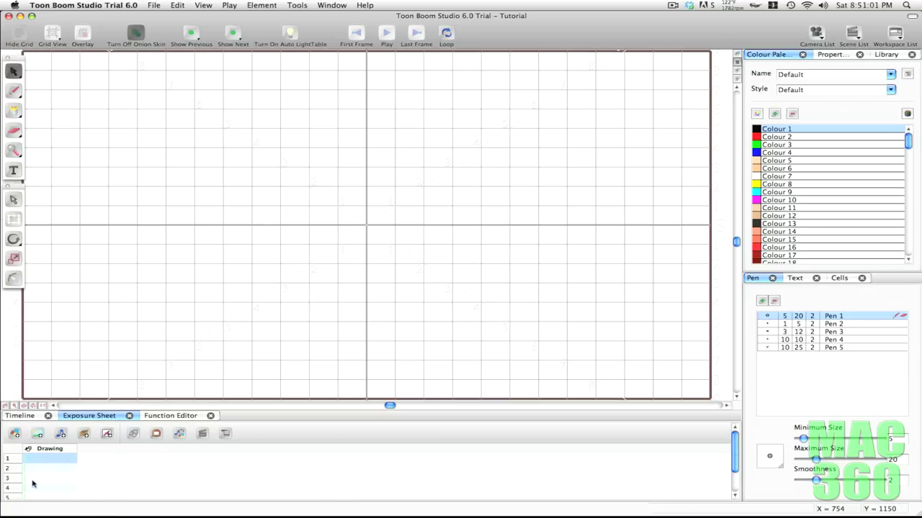
click(153, 416)
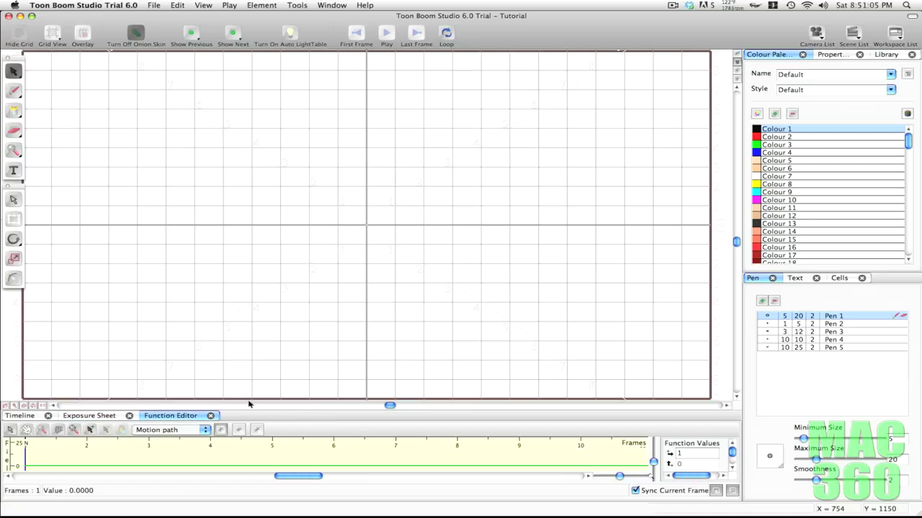
drag(248, 409, 247, 374)
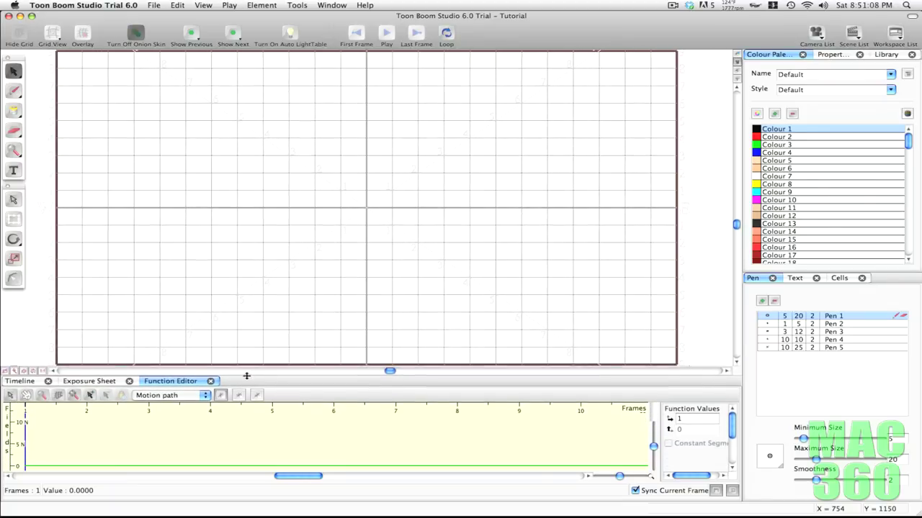
click(173, 396)
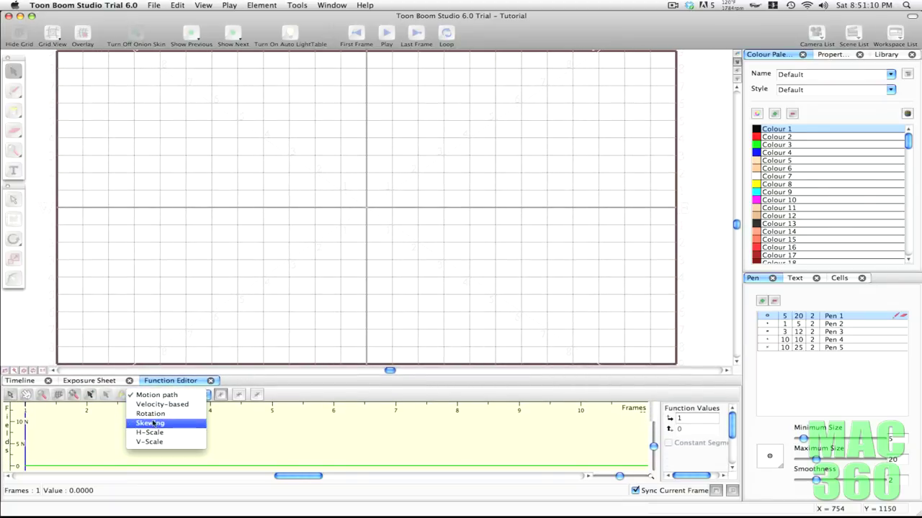
click(187, 374)
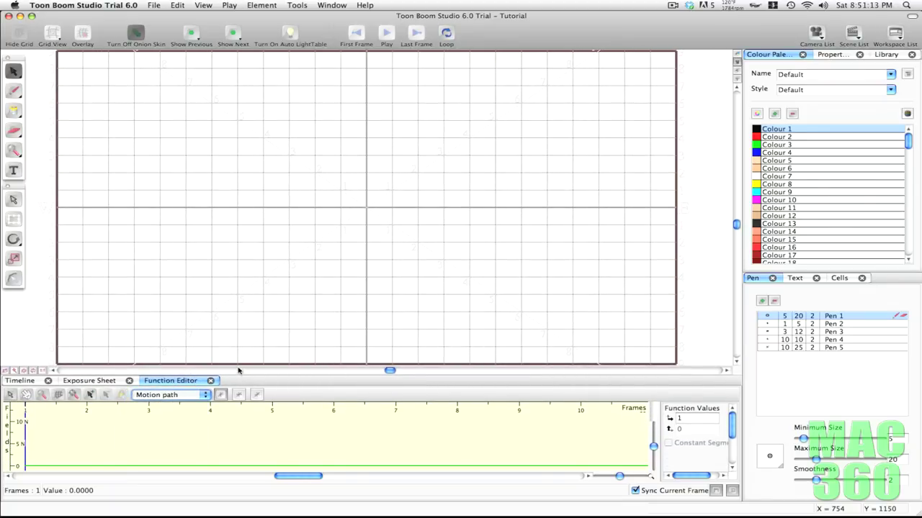
click(20, 380)
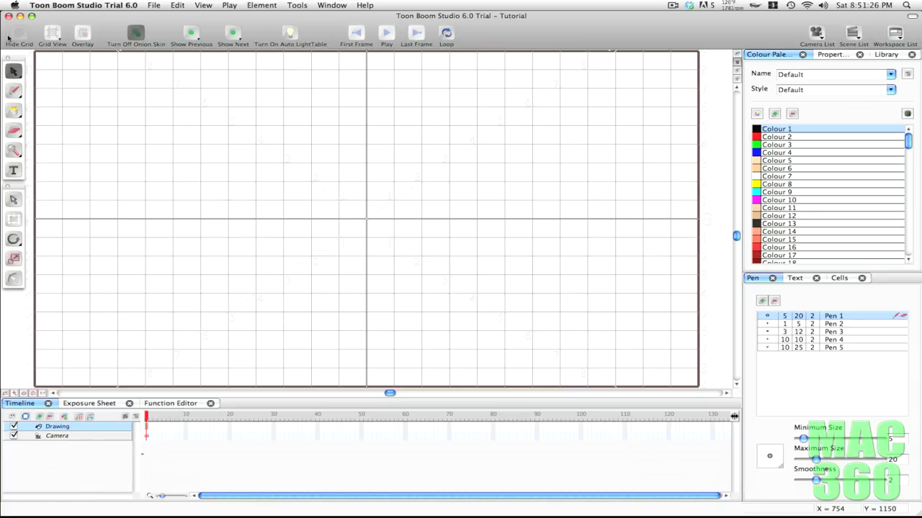
Hide the grid and show it again, and check the Grid View control.
click(148, 53)
click(20, 36)
click(20, 36)
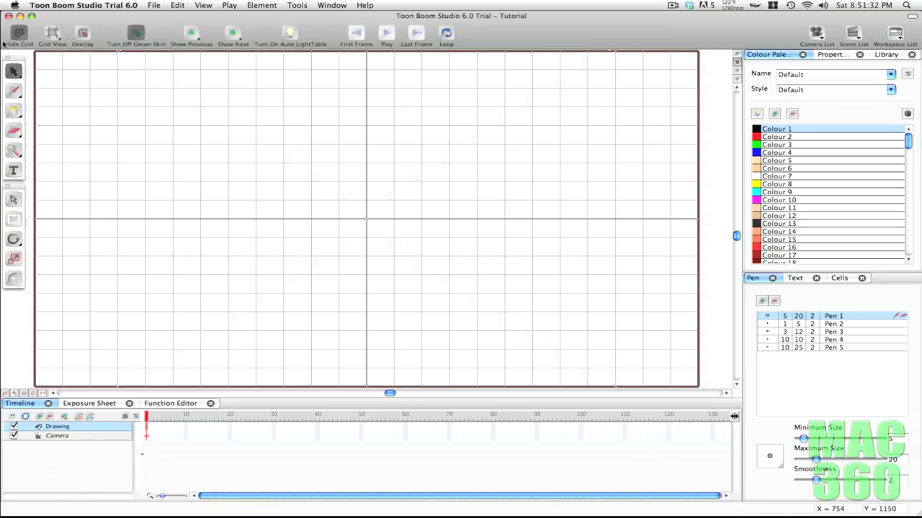
click(49, 40)
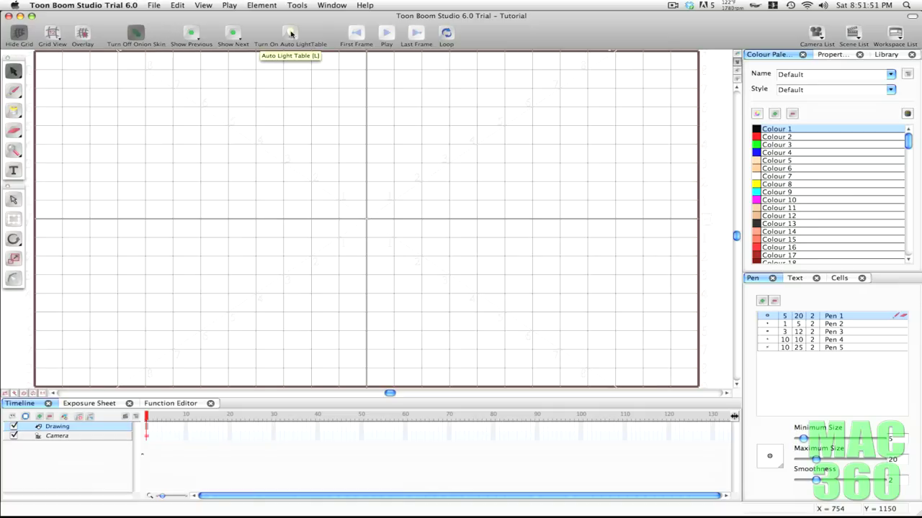
Switch the workspace to the Drawing View and back to the Camera View.
click(736, 57)
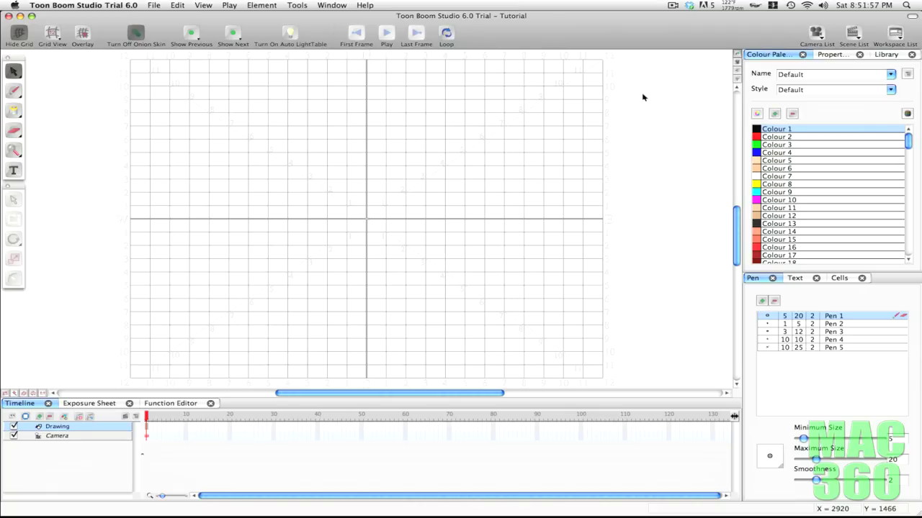
click(735, 62)
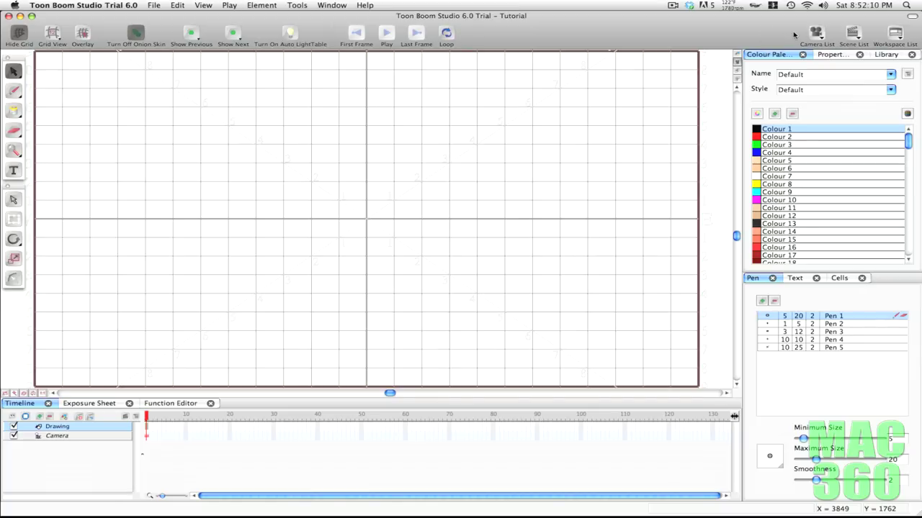
Check the options in the Camera List and the Scene List.
click(819, 34)
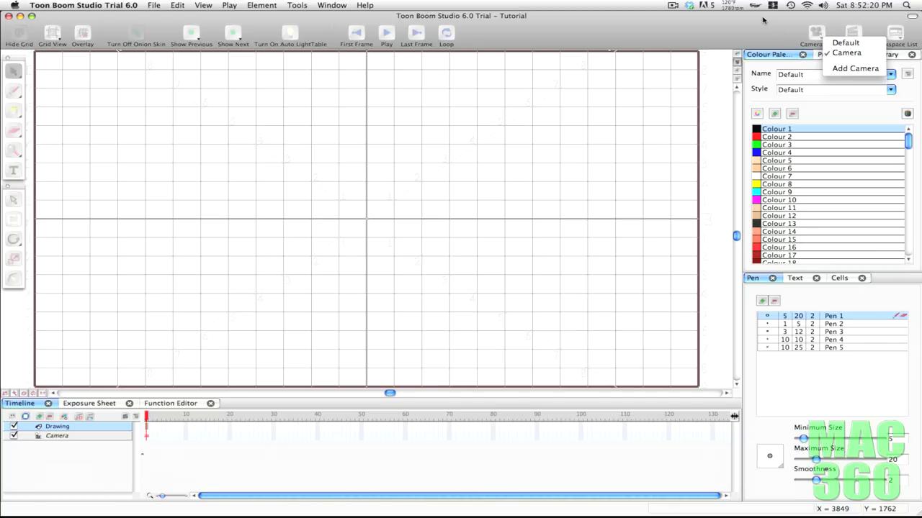
click(852, 34)
click(852, 34)
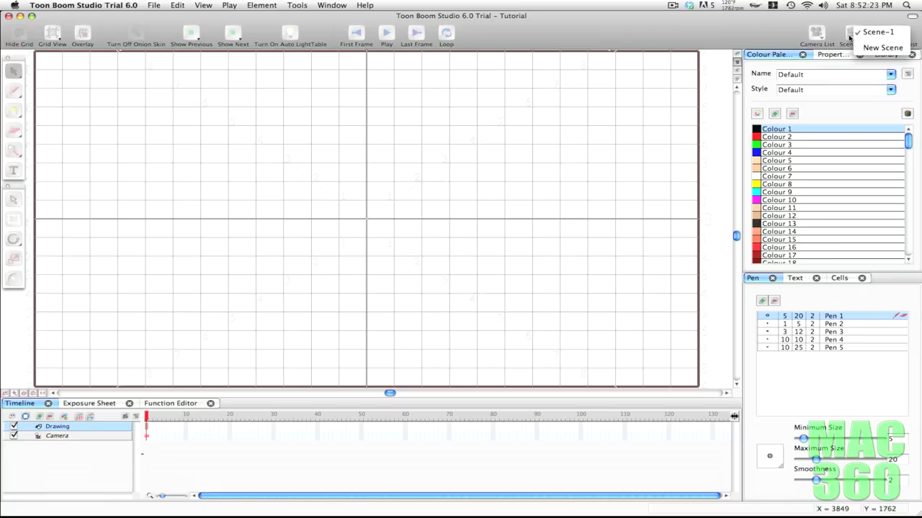
Close the Scene List and check the workspaces and options in the Workspace List.
click(850, 36)
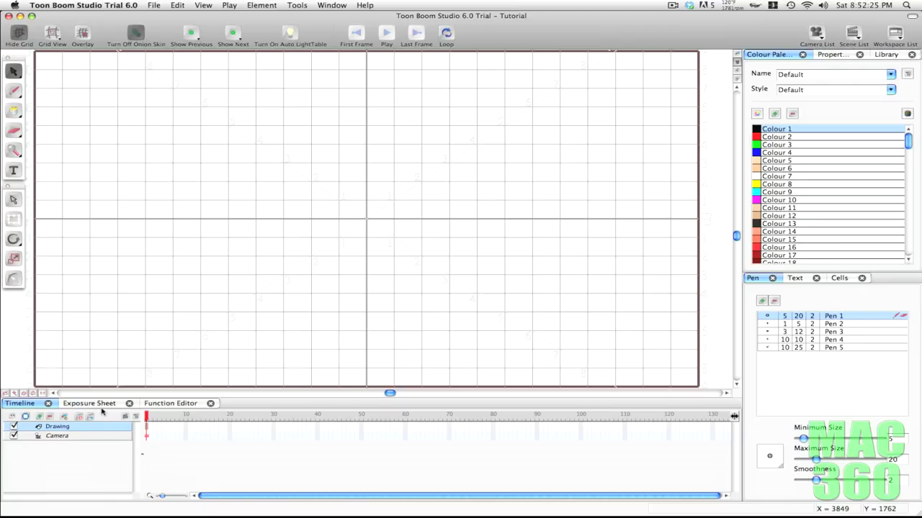
click(894, 34)
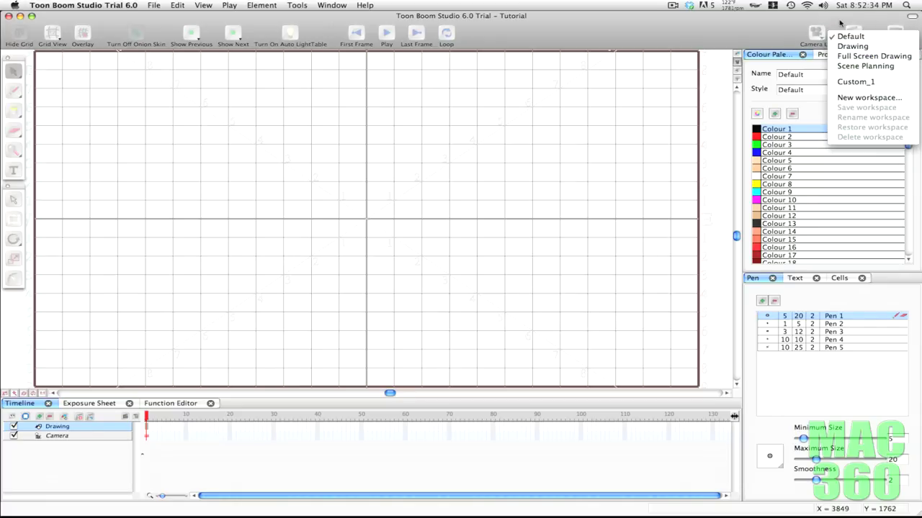
click(861, 83)
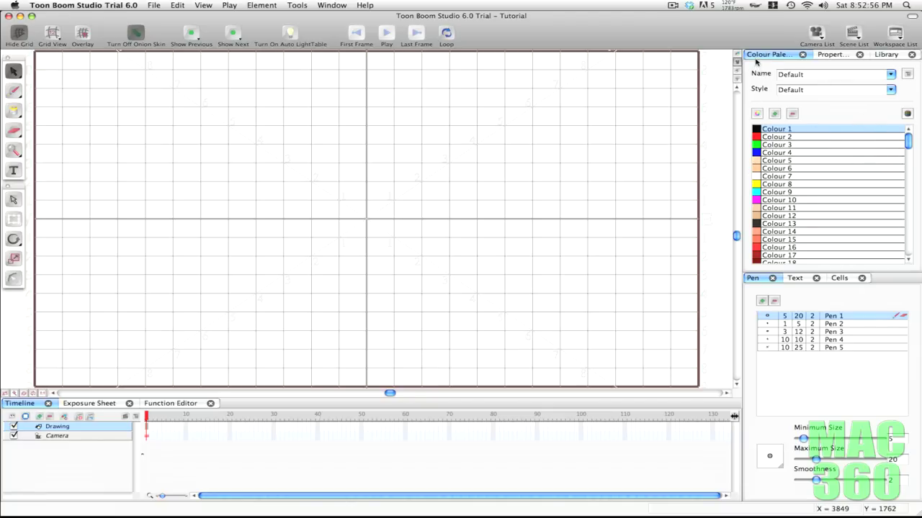
Look over the Colour Palette, the colour editor's wheel and slider modes, and the options for managing palettes.
drag(907, 138, 895, 121)
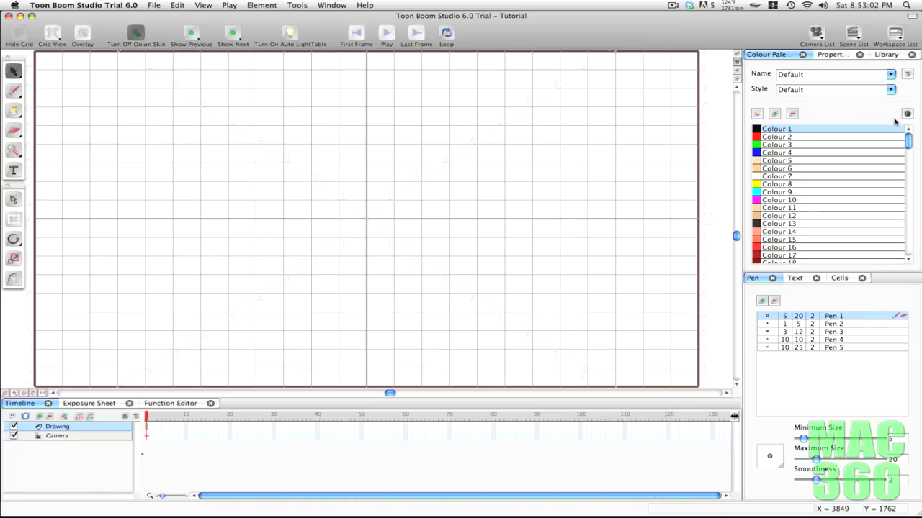
click(756, 114)
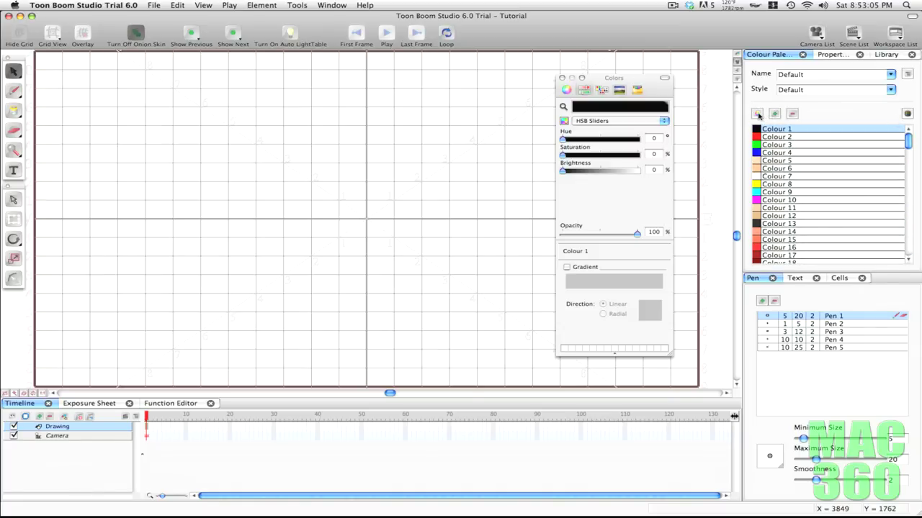
click(567, 90)
click(583, 90)
click(562, 78)
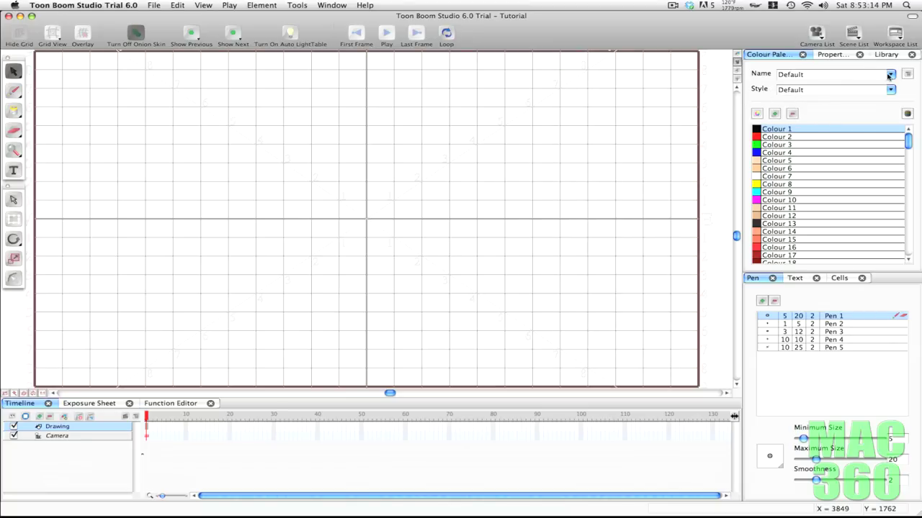
click(890, 74)
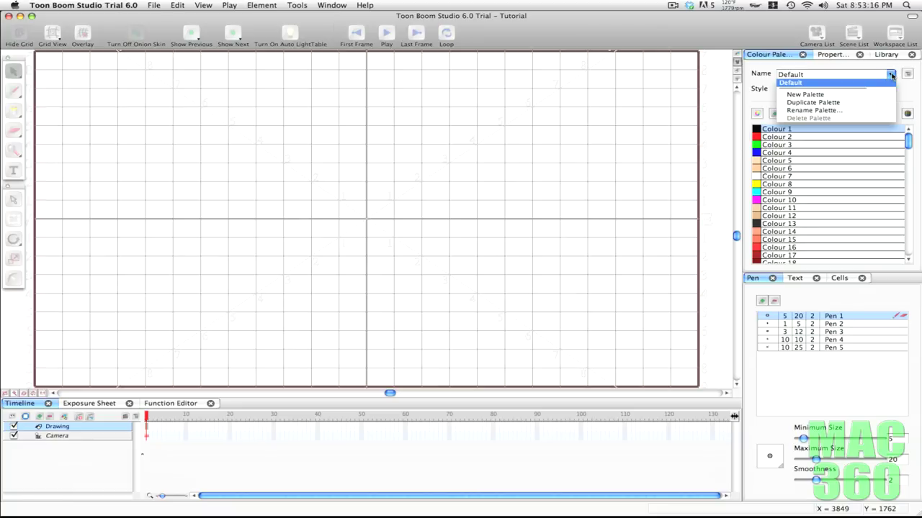
click(890, 75)
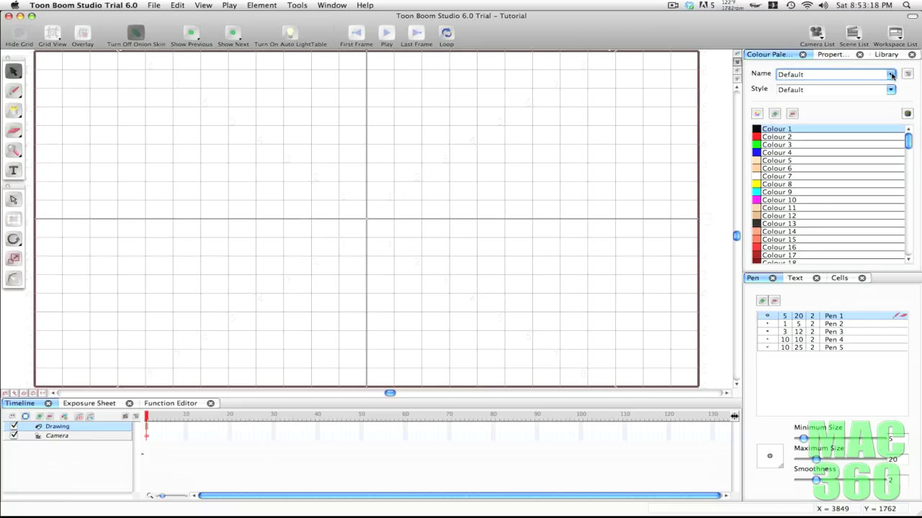
Show the properties of the Drawing element and select the Brush tool.
click(830, 56)
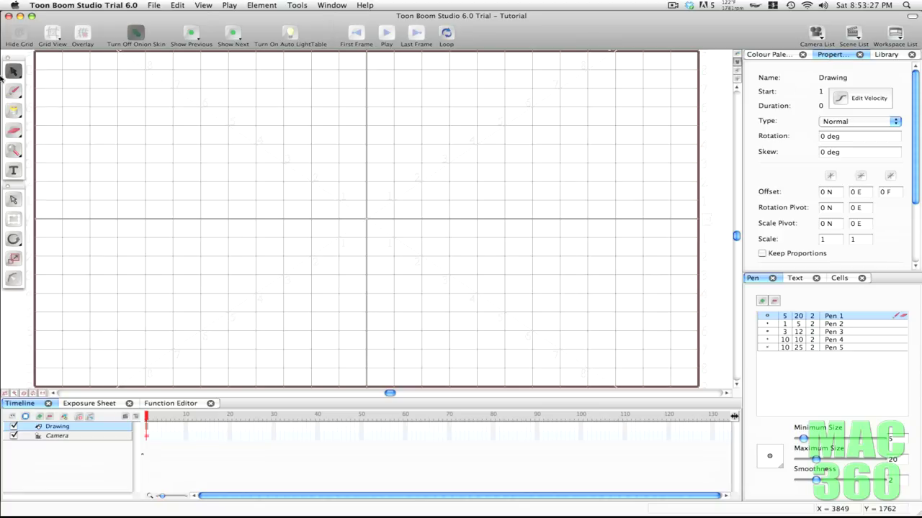
click(13, 92)
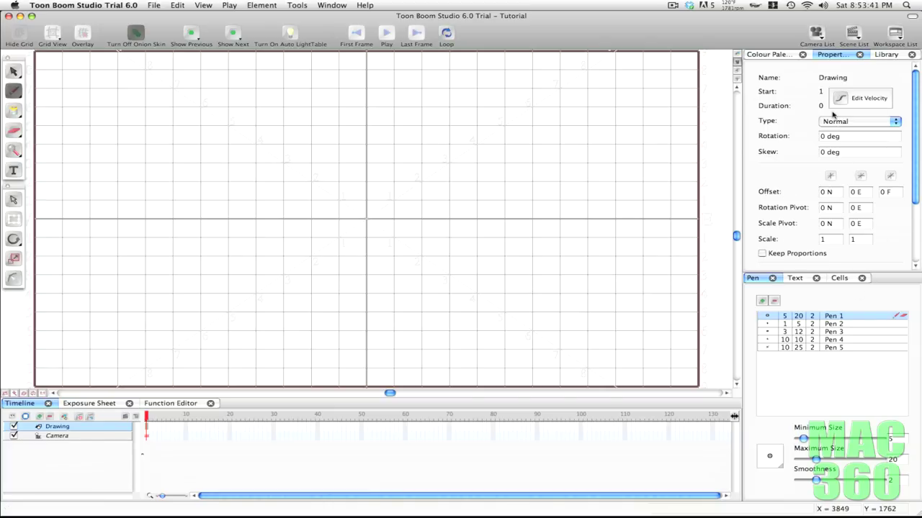
Examine the contents of the Local and Global folders in the Library.
click(884, 57)
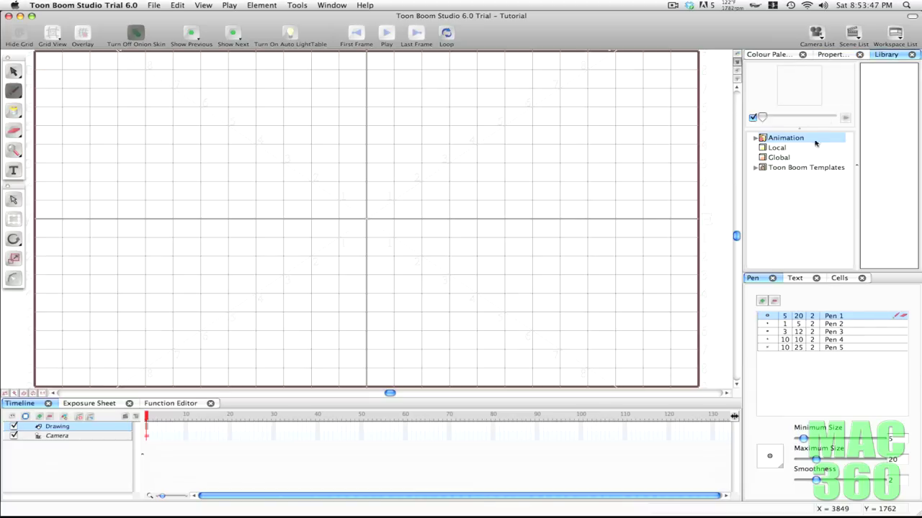
click(769, 147)
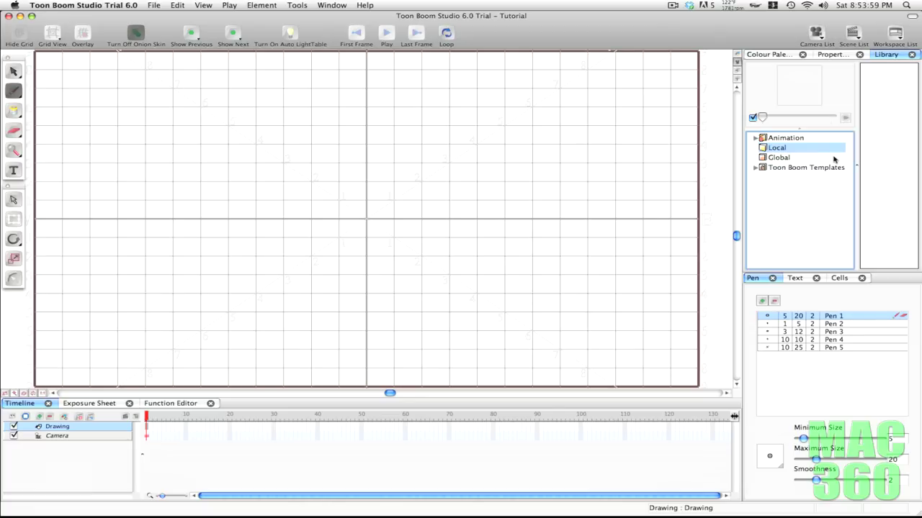
click(767, 158)
click(767, 148)
click(778, 158)
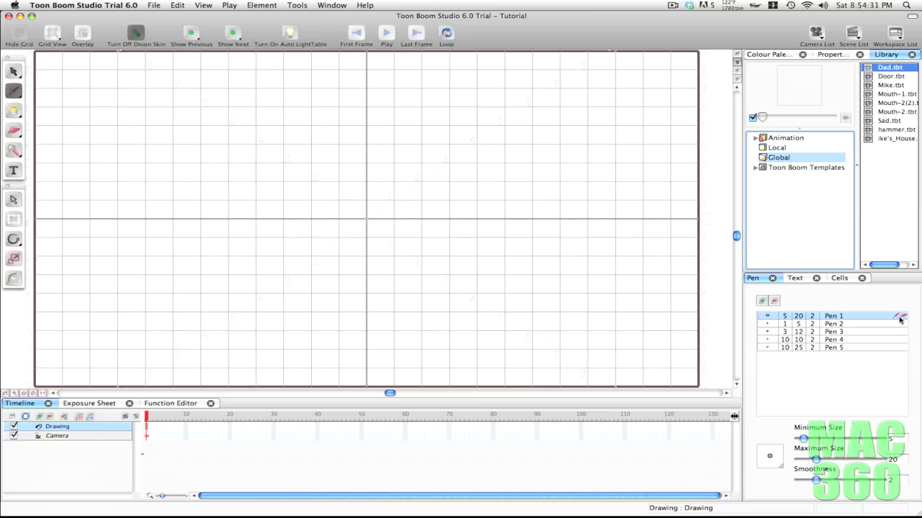
Assign Pen 4 to the Brush and switch to the Eraser tool.
click(842, 341)
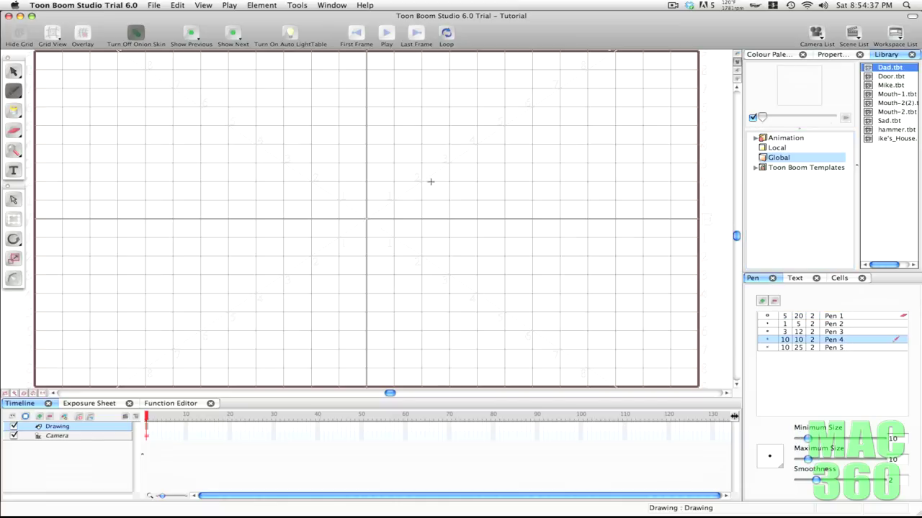
click(13, 130)
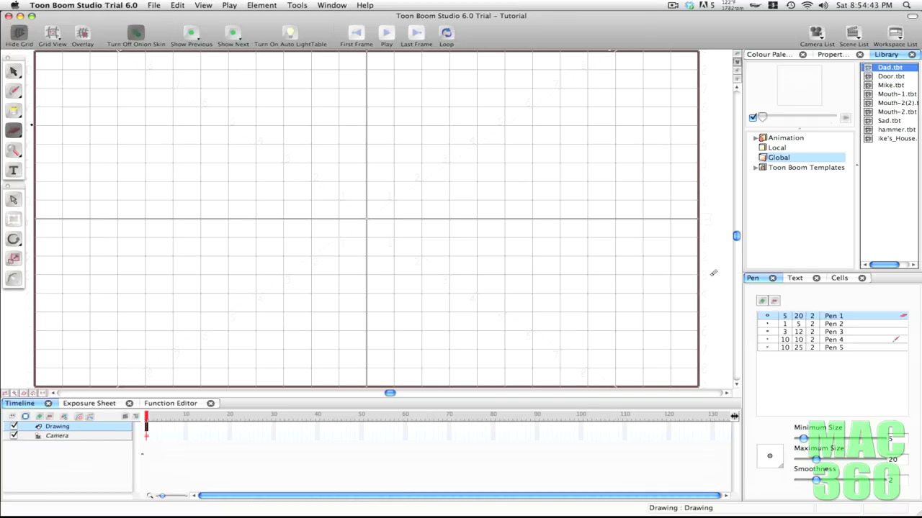
Look over the Text settings and turn on Show Preview in the Cells settings.
click(792, 280)
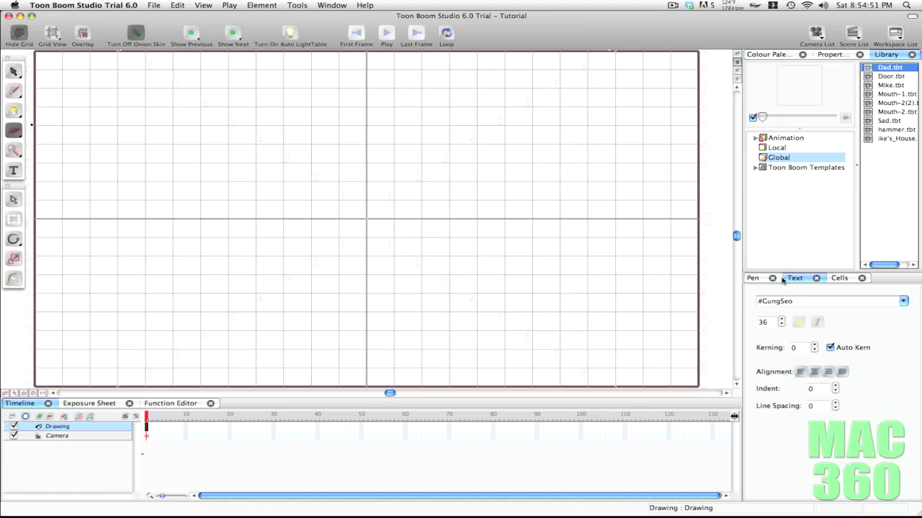
click(839, 278)
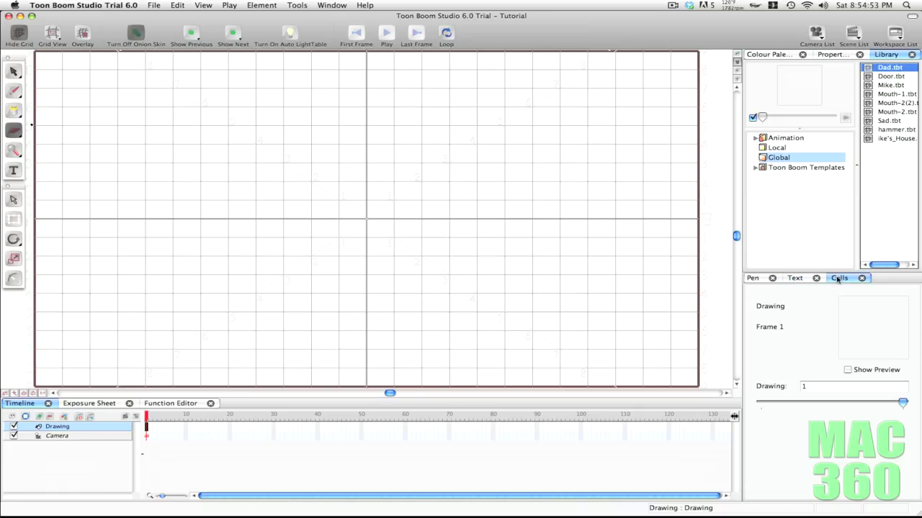
click(847, 370)
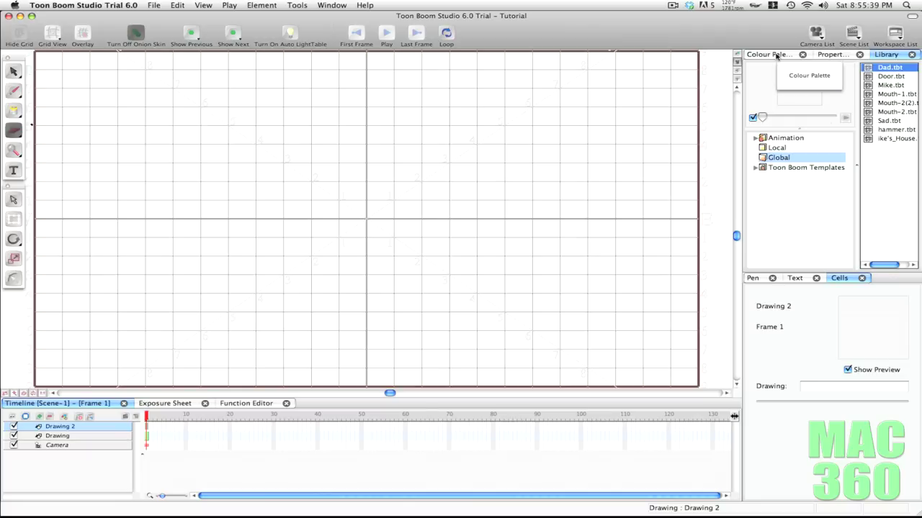
With the Brush using Pen 4 and Colour 1, draw a round face outline with two short vertical eyes on Drawing 2.
click(778, 56)
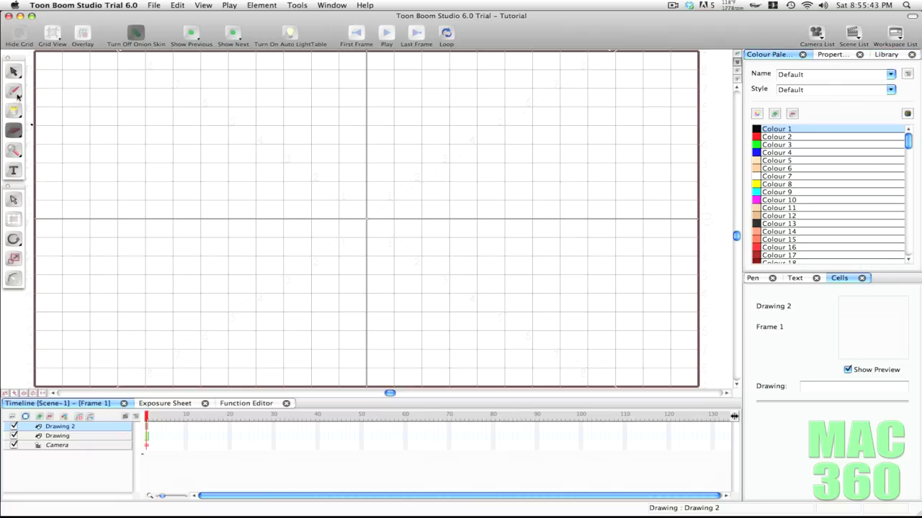
click(13, 91)
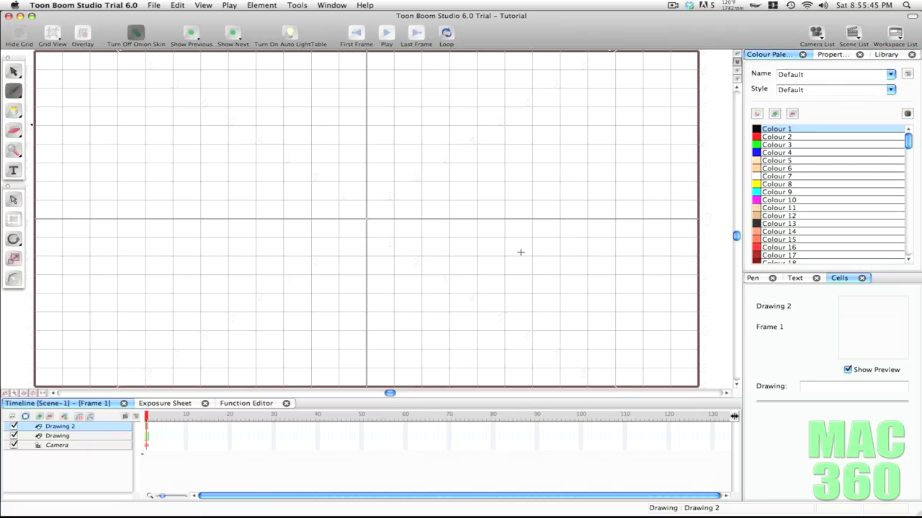
click(752, 280)
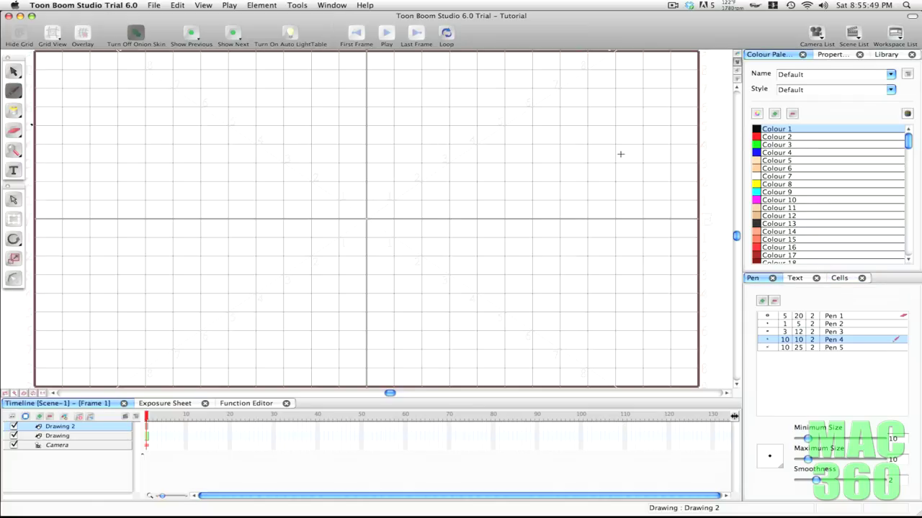
mouse_move(398, 129)
mouse_down()
mouse_move(346, 145)
mouse_move(322, 191)
mouse_move(323, 215)
mouse_move(363, 249)
mouse_up()
mouse_move(483, 207)
mouse_down()
mouse_move(474, 163)
mouse_move(434, 136)
mouse_move(394, 128)
mouse_up()
drag(372, 159, 370, 180)
drag(434, 159, 432, 184)
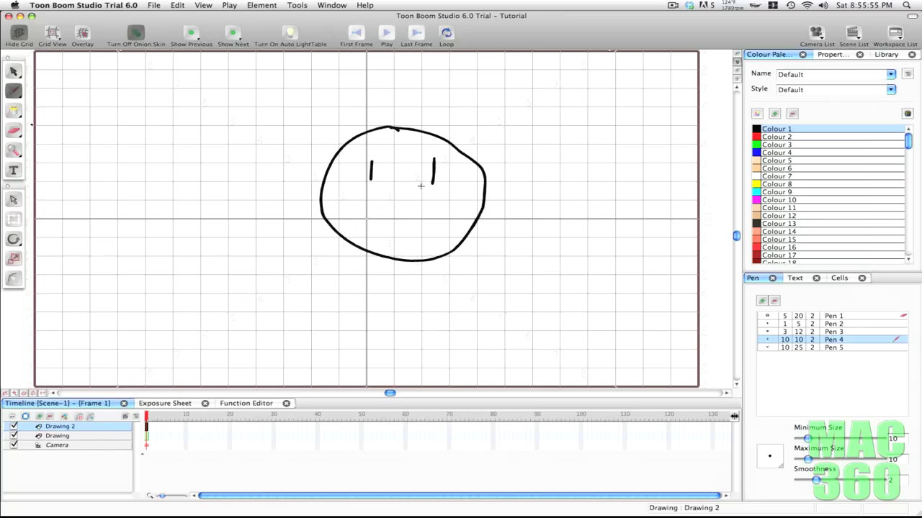
Draw a smiling mouth below the eyes, undo the stroke, and redraw it smaller inside the face.
mouse_move(336, 192)
mouse_down()
mouse_move(362, 211)
mouse_move(450, 237)
mouse_move(464, 208)
mouse_up()
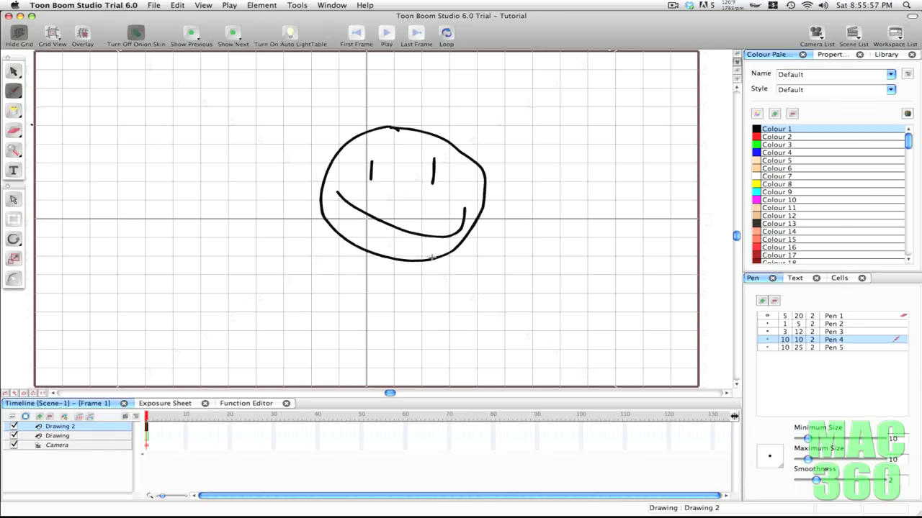
key(super+z)
mouse_move(350, 196)
mouse_down()
mouse_move(399, 217)
mouse_move(459, 200)
mouse_up()
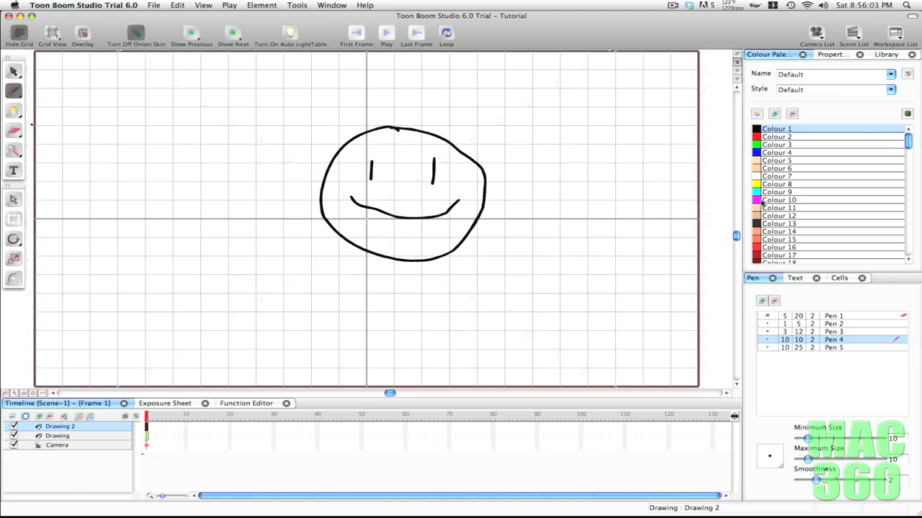
Fill the face with Colour 2 using the Paint tool.
click(774, 140)
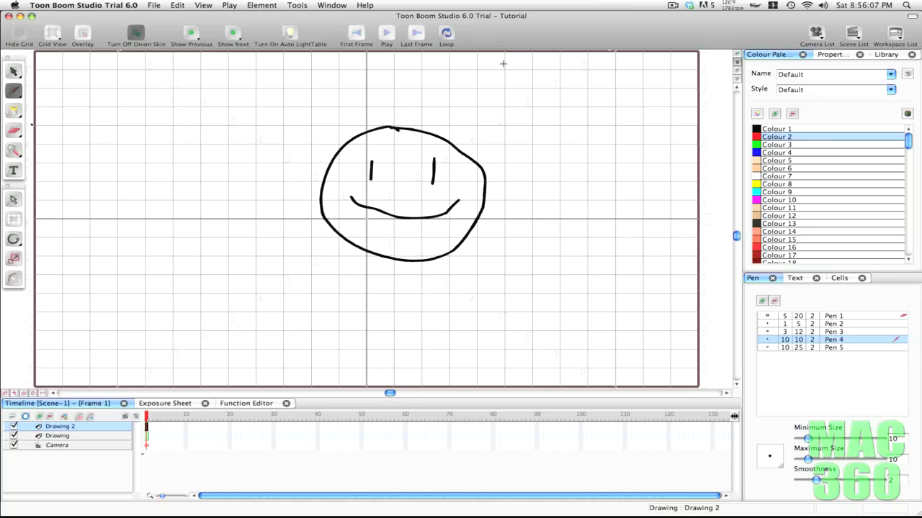
key(alt+i)
click(394, 158)
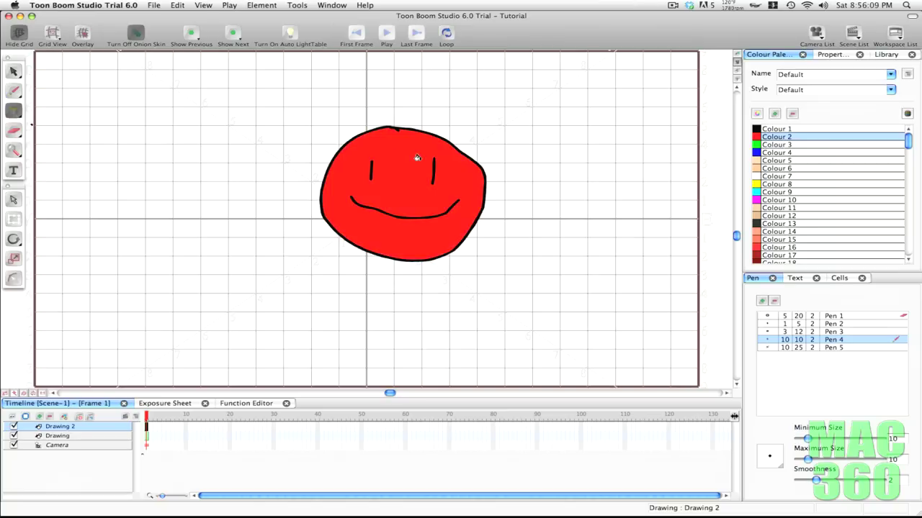
Edit Colour 2 to a hue of 54° and a saturation of 81%.
click(756, 115)
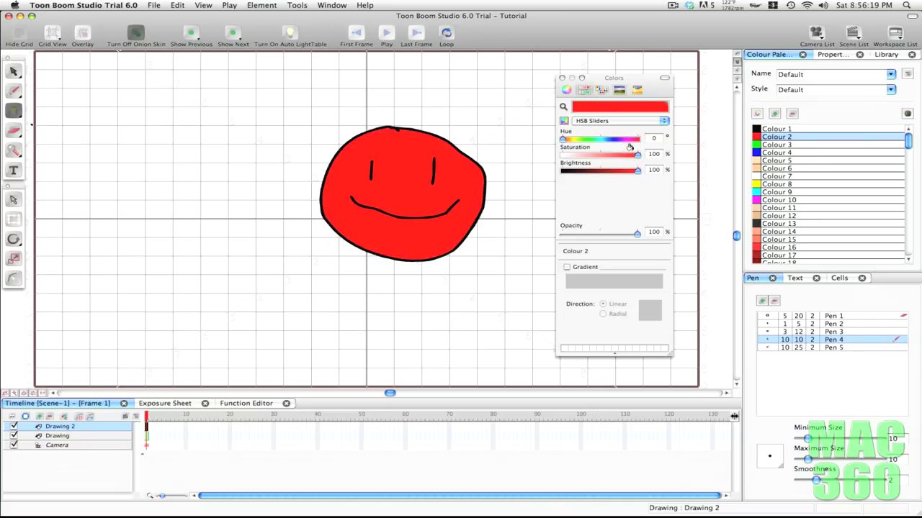
mouse_move(634, 152)
mouse_down()
mouse_move(604, 163)
mouse_move(624, 162)
mouse_up()
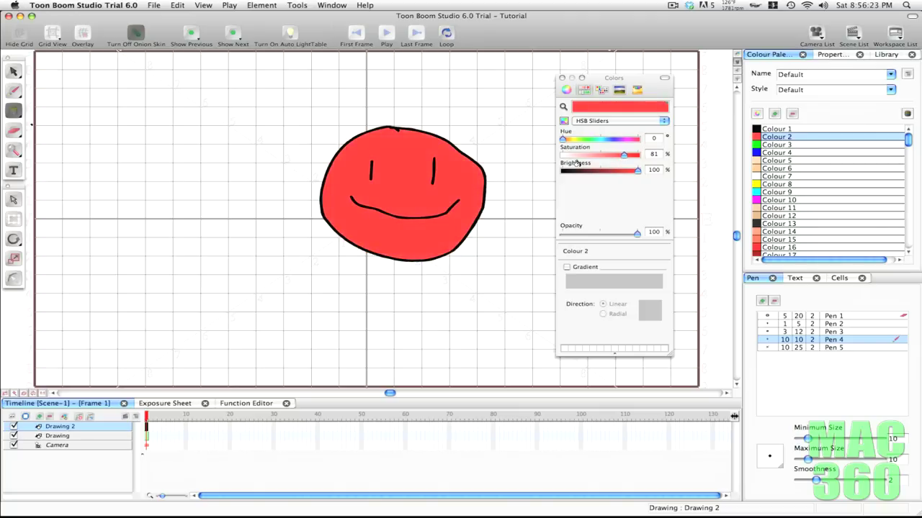
drag(561, 138, 573, 139)
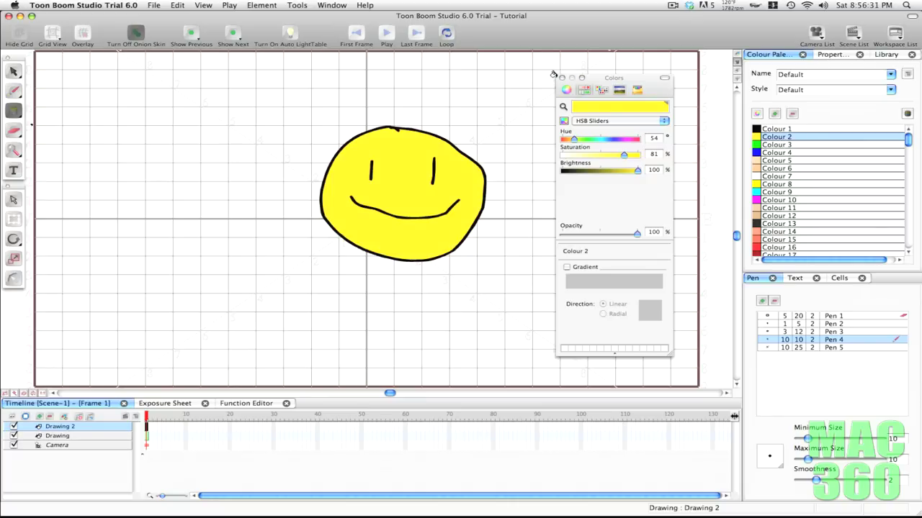
click(561, 77)
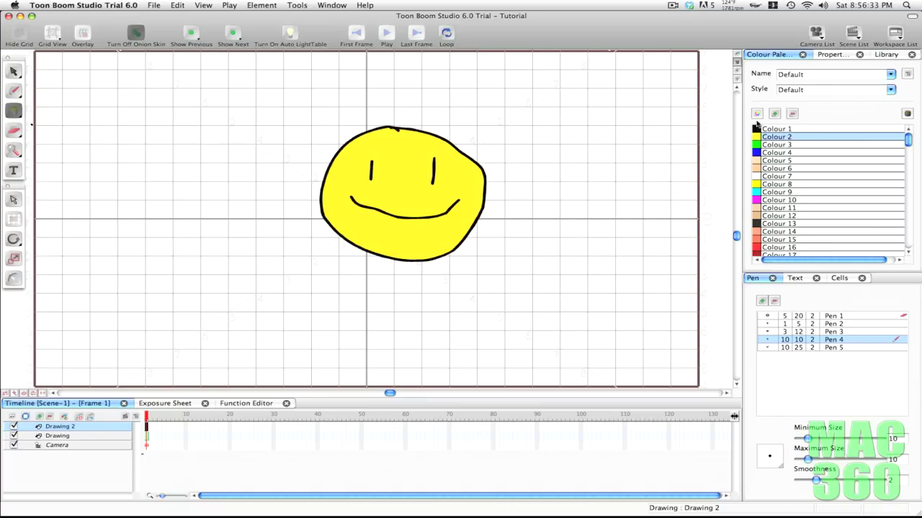
Darken Colour 2 by setting its saturation to 80% and its brightness to 78%.
click(757, 113)
drag(602, 154, 620, 170)
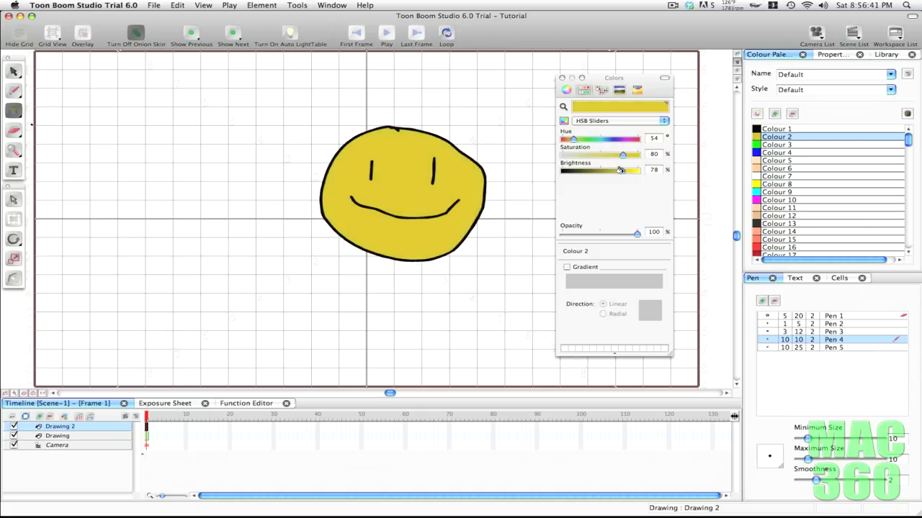
click(562, 78)
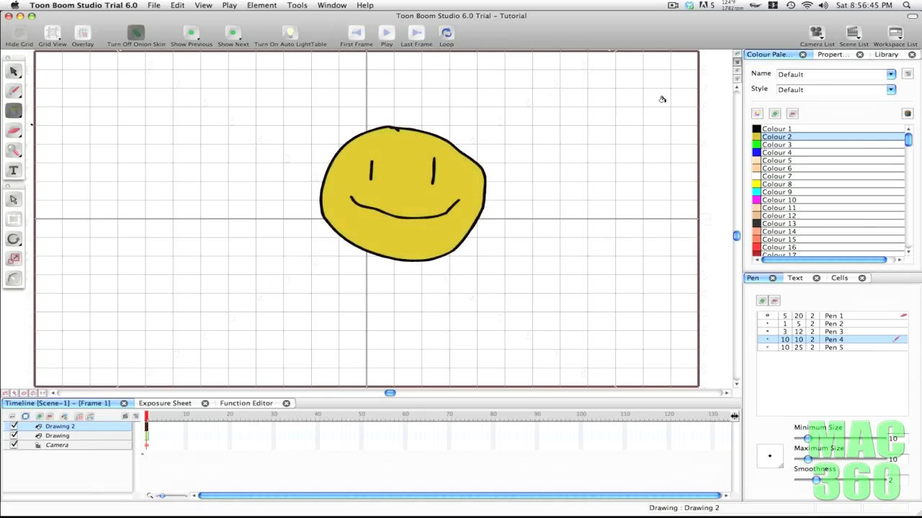